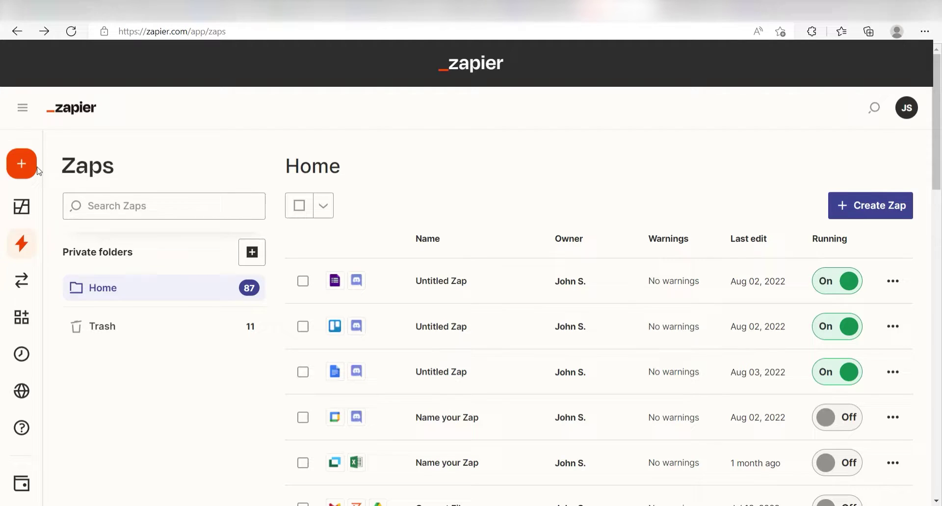
- Create a new Zap with a Google Forms trigger on the New Form Response event
mouse_move(22, 163)
click(88, 165)
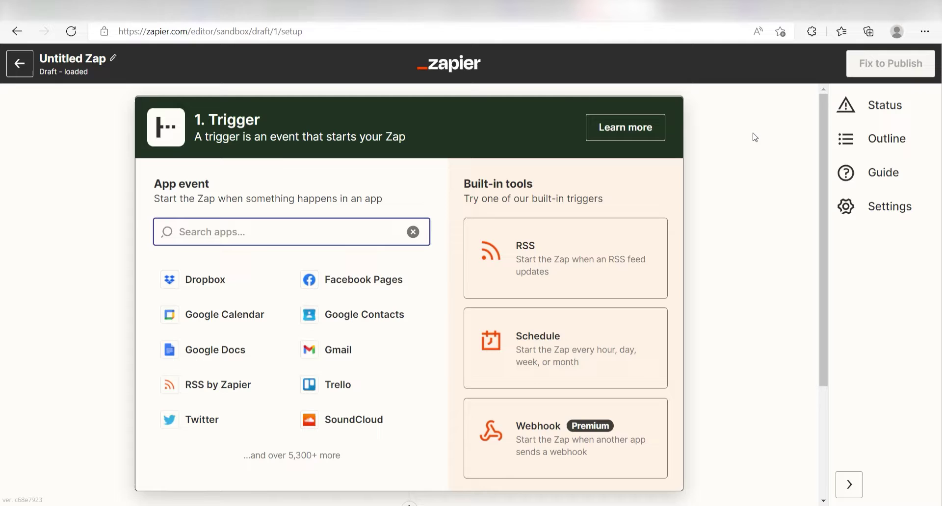
text(google fo)
text(rms)
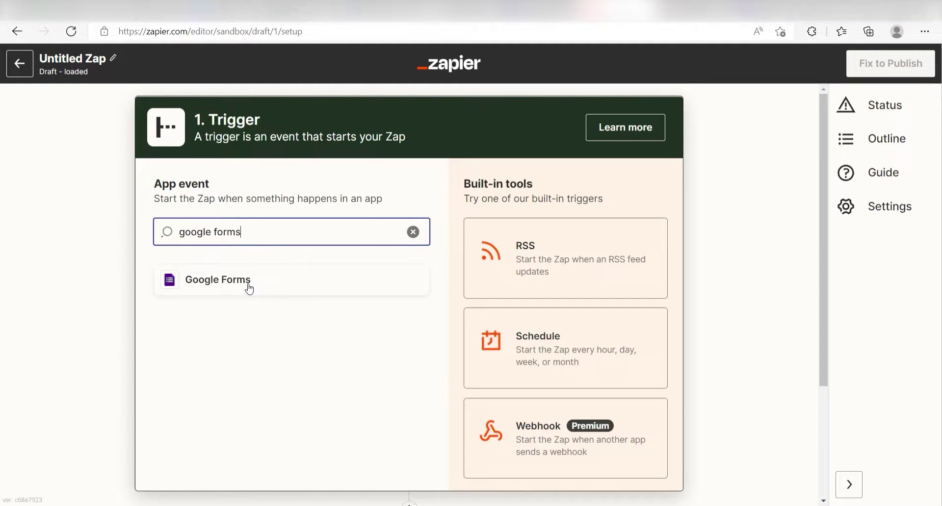
click(247, 284)
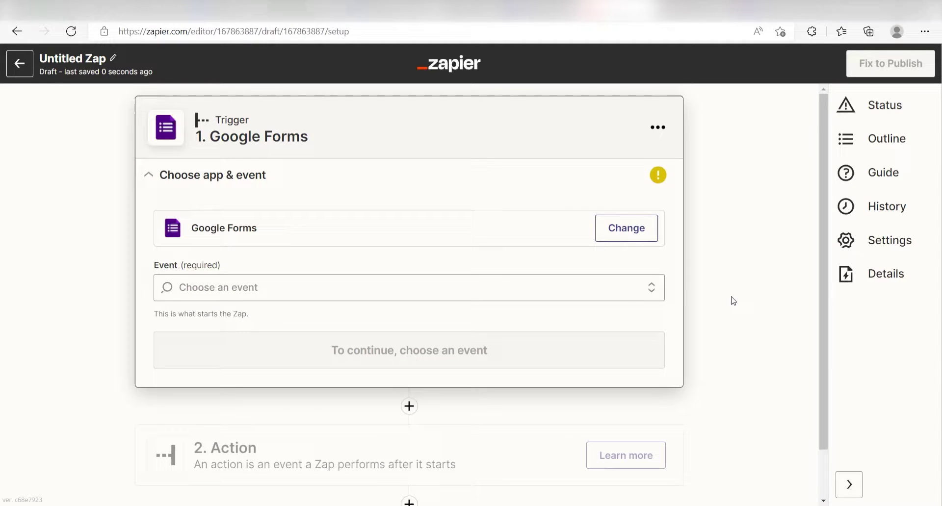
click(643, 297)
click(536, 329)
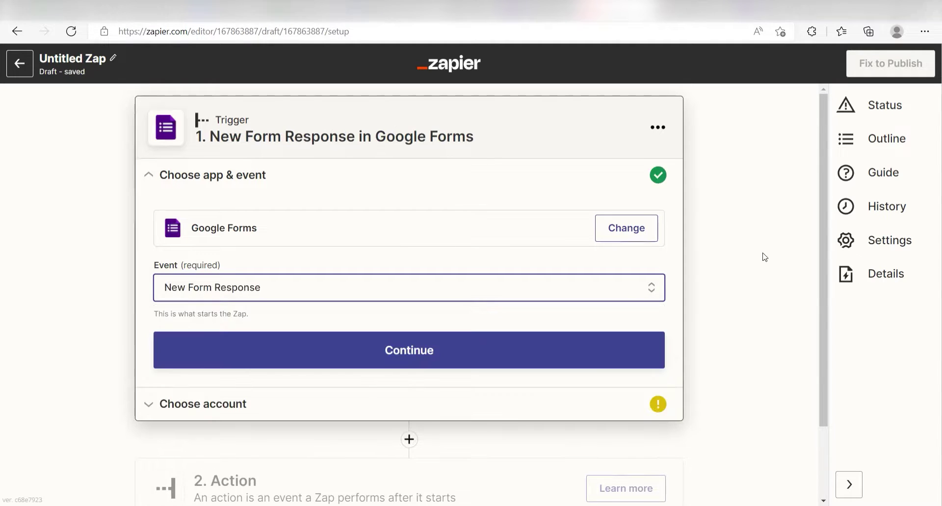
- Connect a Google account by allowing Zapier's requested permissions in the Google sign-in popup
click(612, 347)
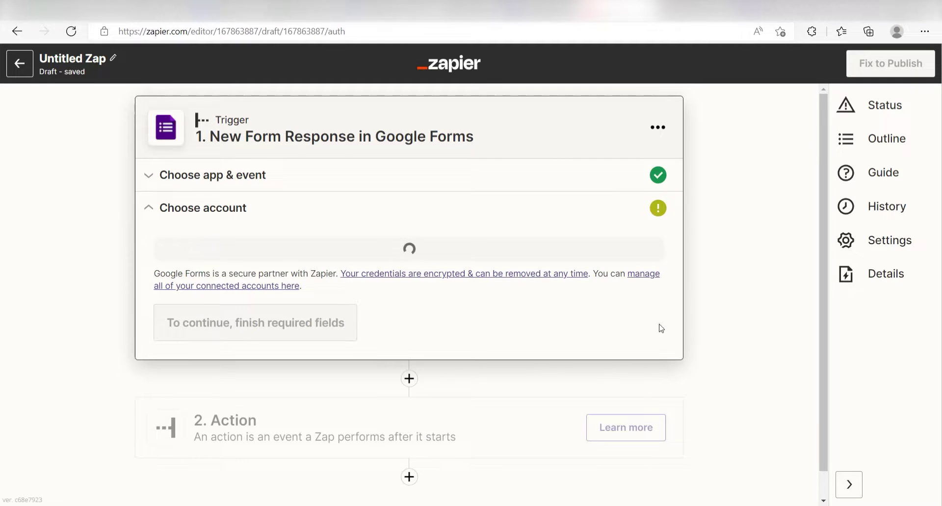
scroll(746, 252, up, 1)
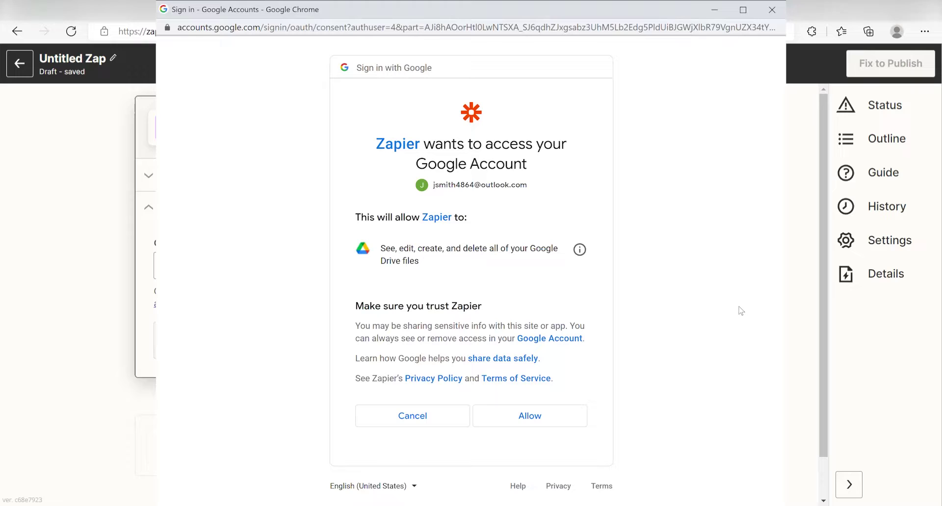
click(530, 416)
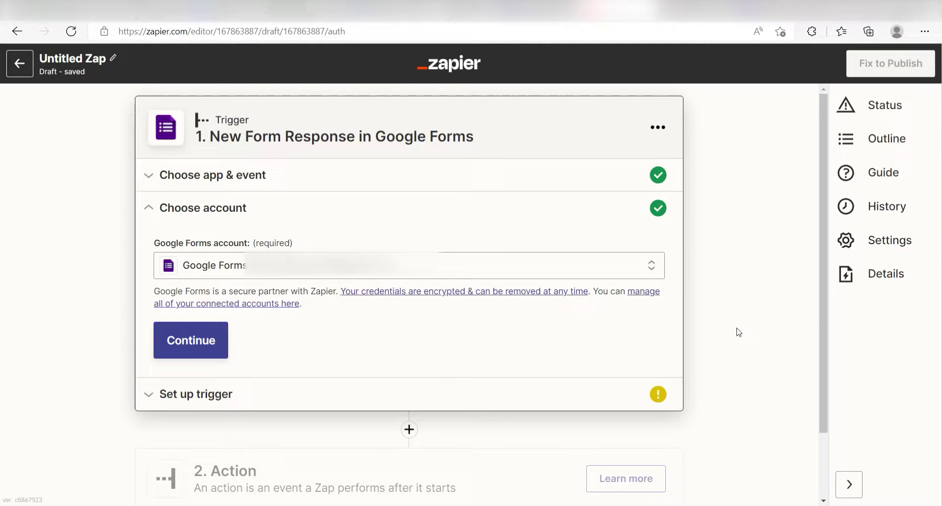
- Set the trigger's form to Zapier Survey and test it to pull in a sample response
click(207, 353)
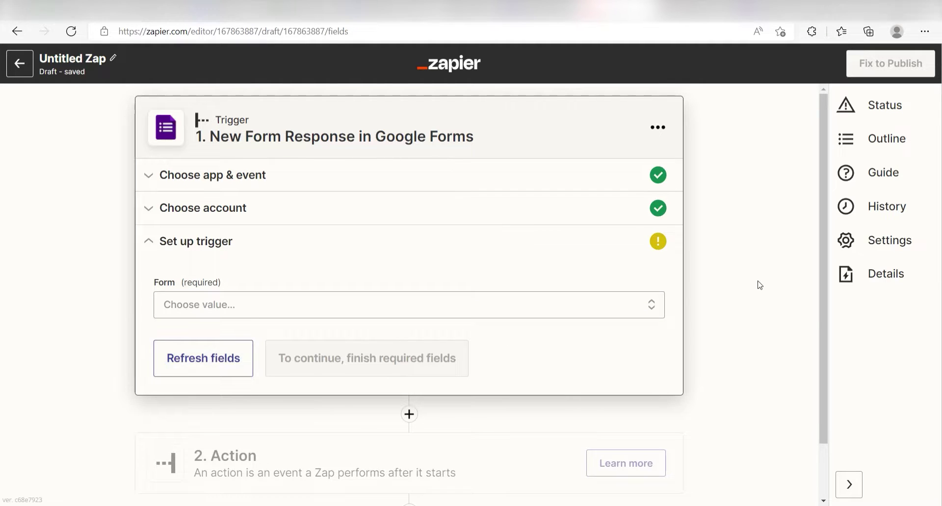
click(599, 305)
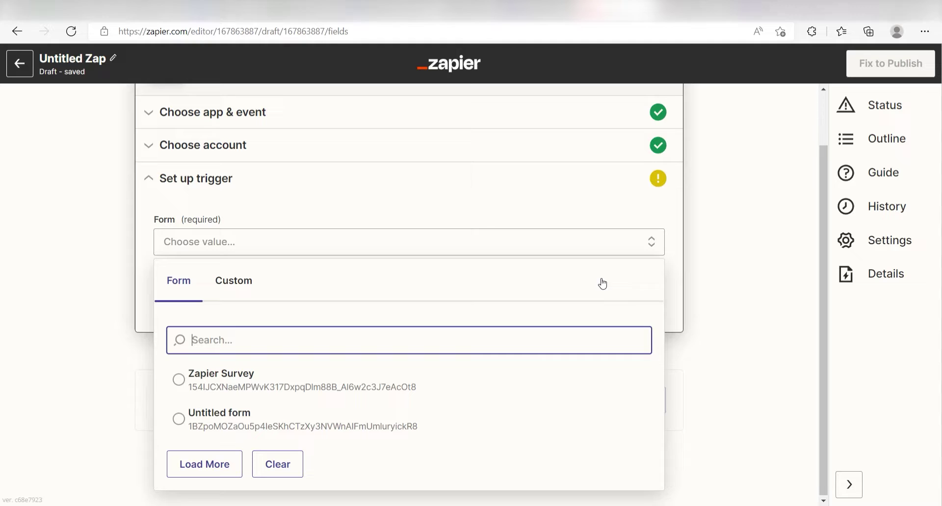
click(510, 376)
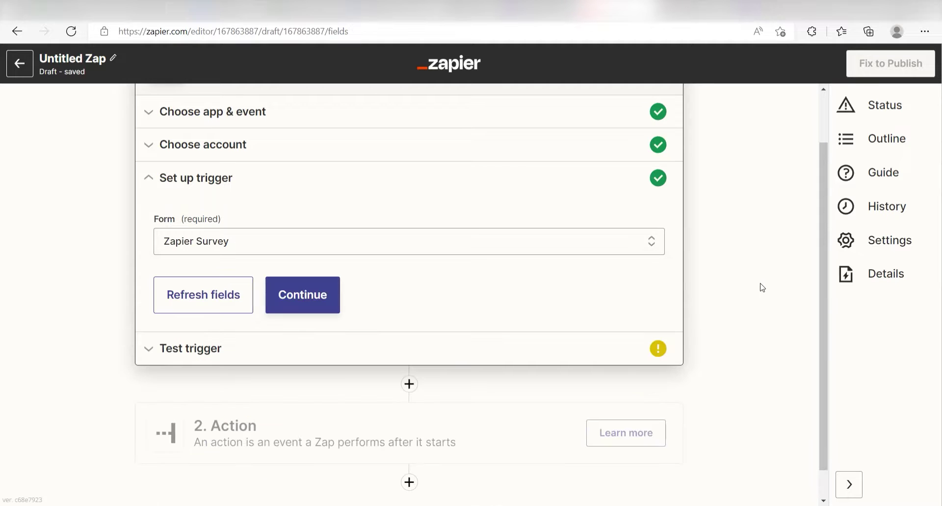
click(314, 300)
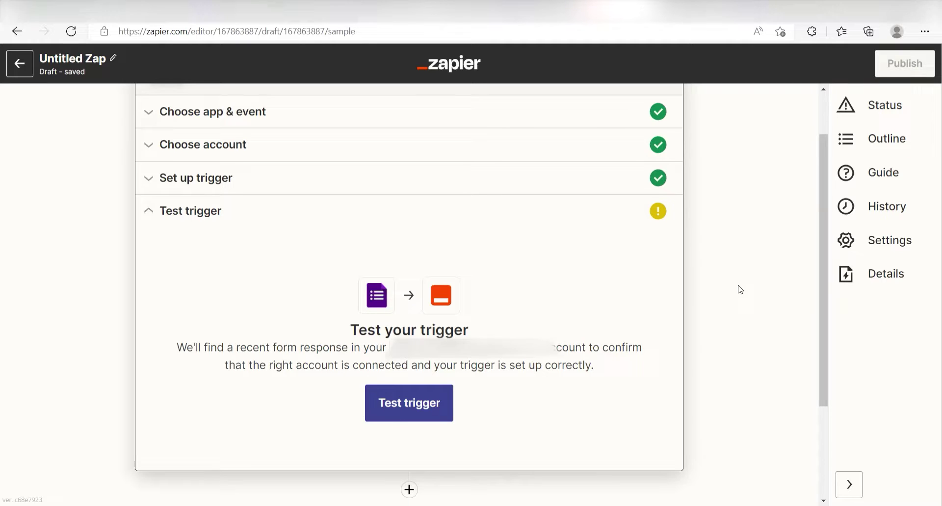
click(427, 402)
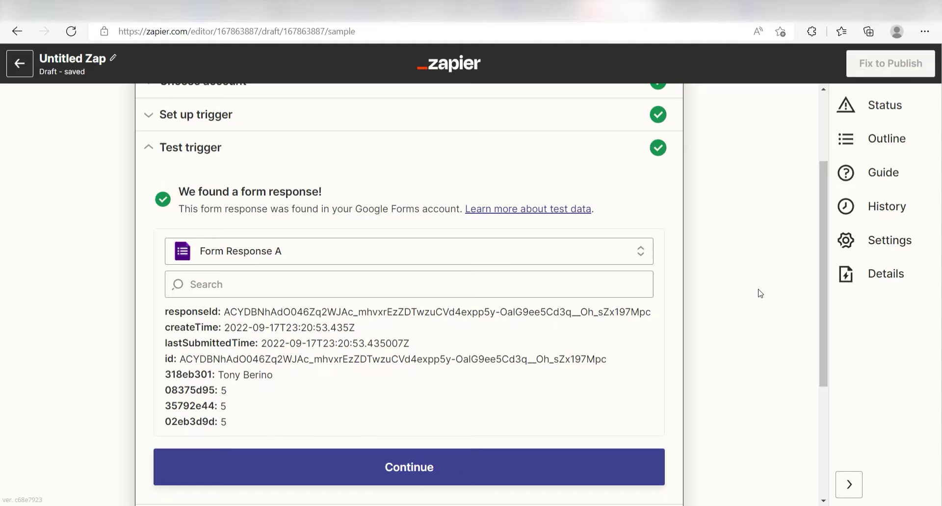
- Add a Microsoft Excel action step using the Add Row event
click(413, 469)
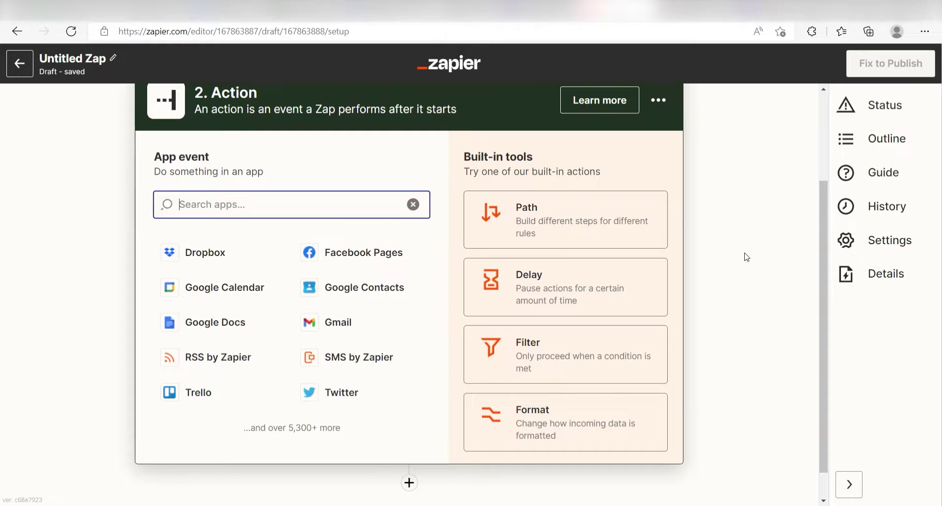
text(excel)
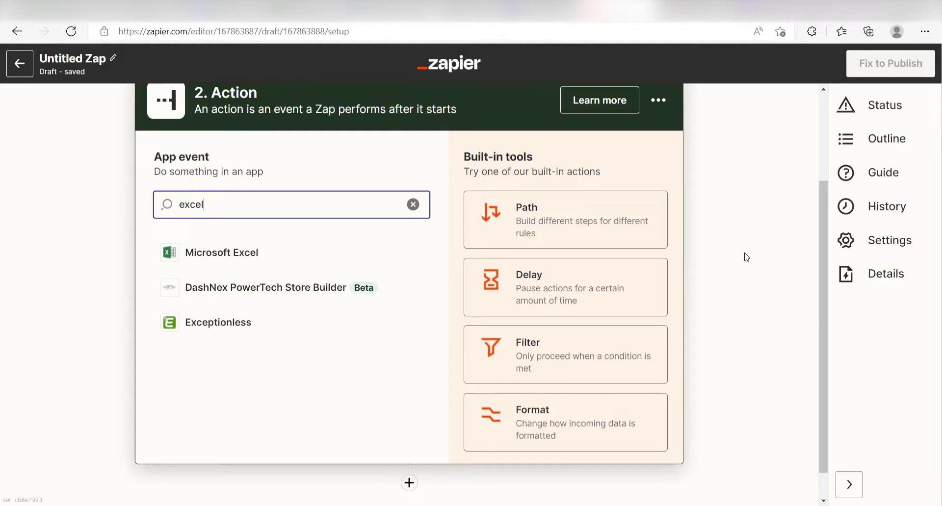
click(309, 263)
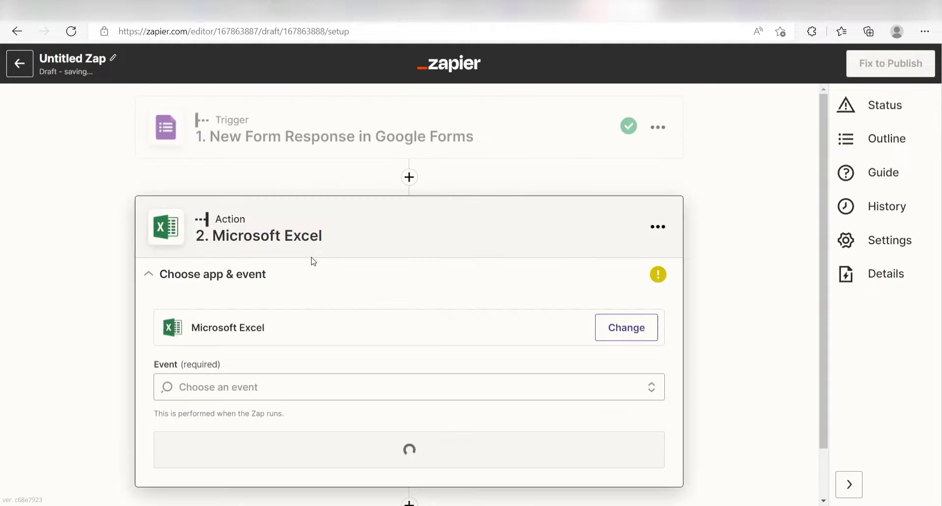
click(570, 392)
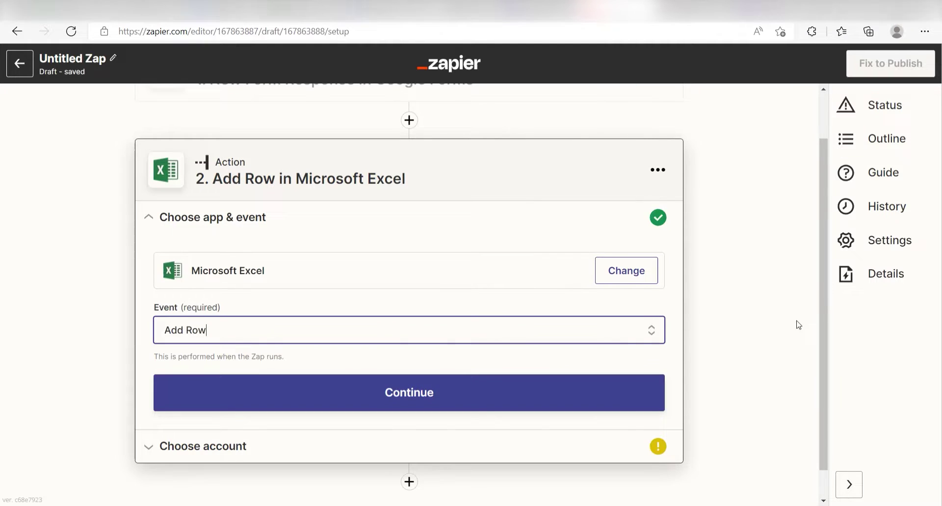
- Connect a Microsoft account by approving Zapier's access on the Microsoft consent page
click(632, 408)
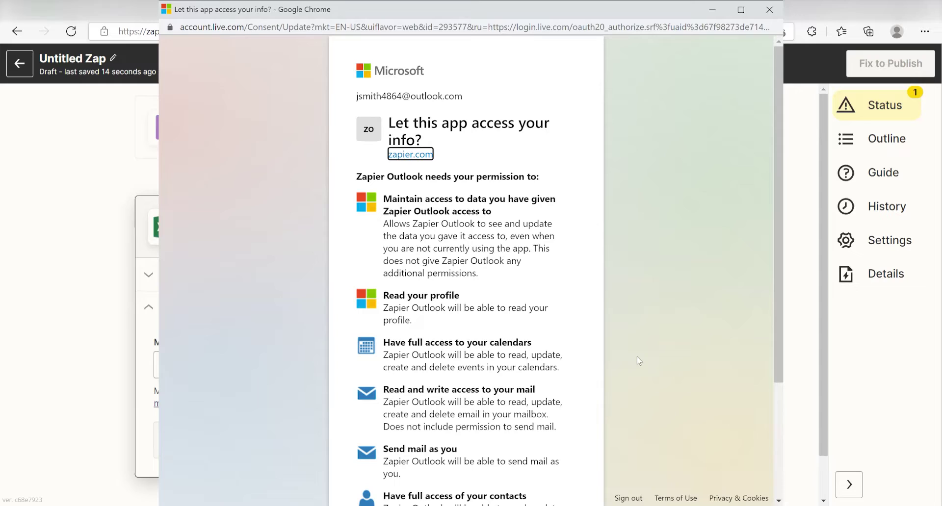
click(504, 150)
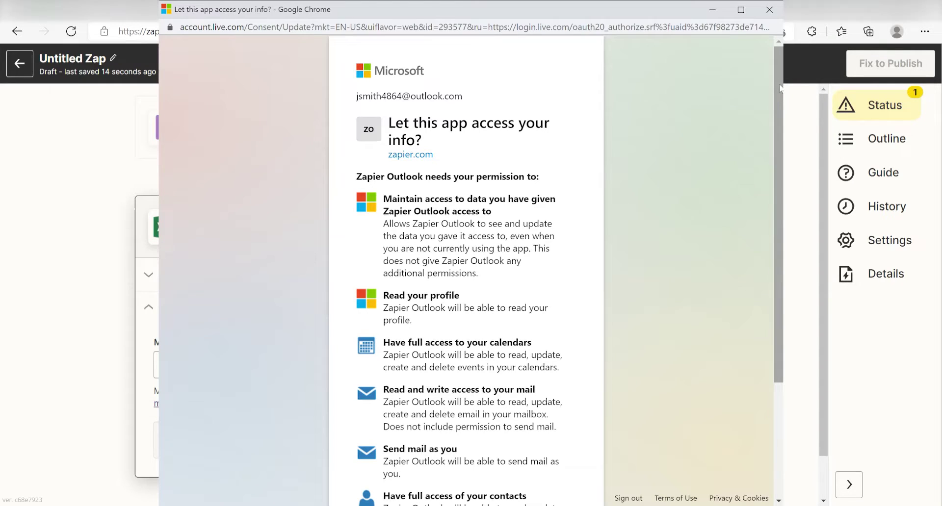
drag(780, 87, 779, 224)
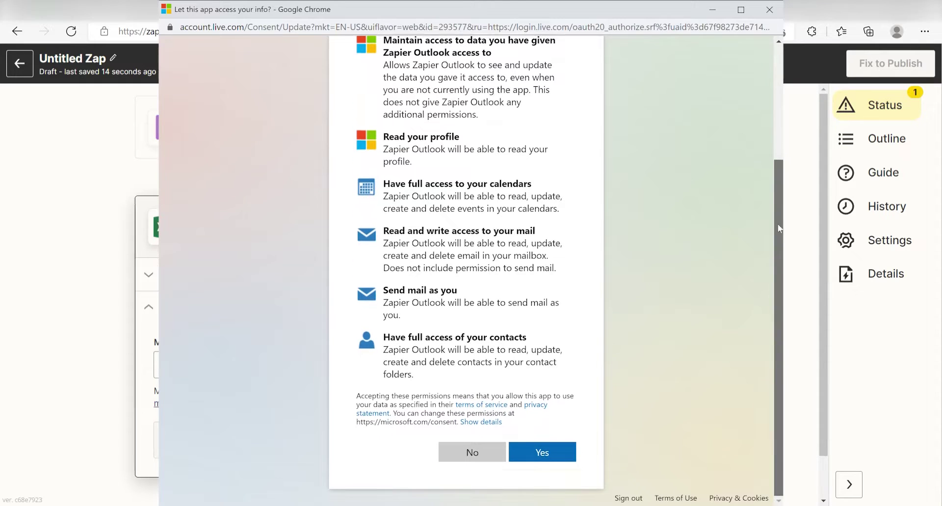
click(557, 457)
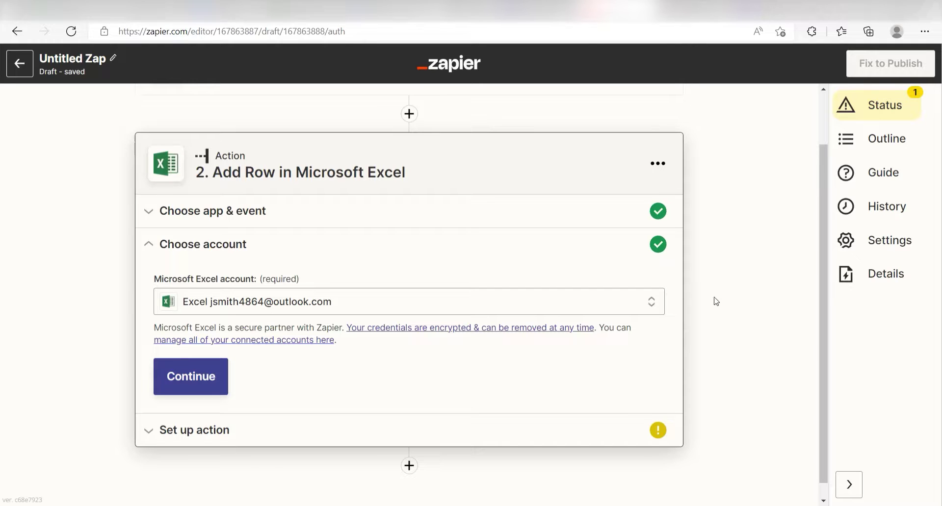
- Target worksheet Sheet1 of spreadsheet Zapier Survey Results.xlsx for the Add Row action
click(197, 385)
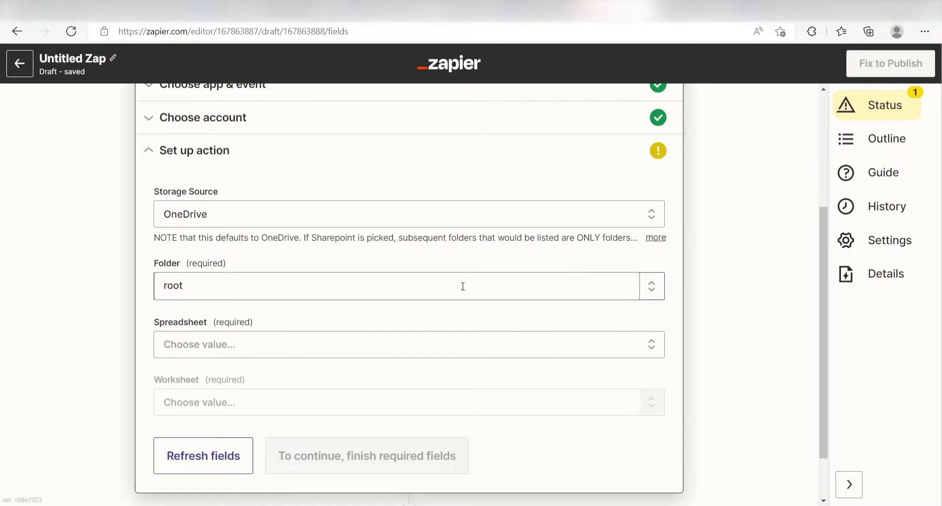
click(437, 346)
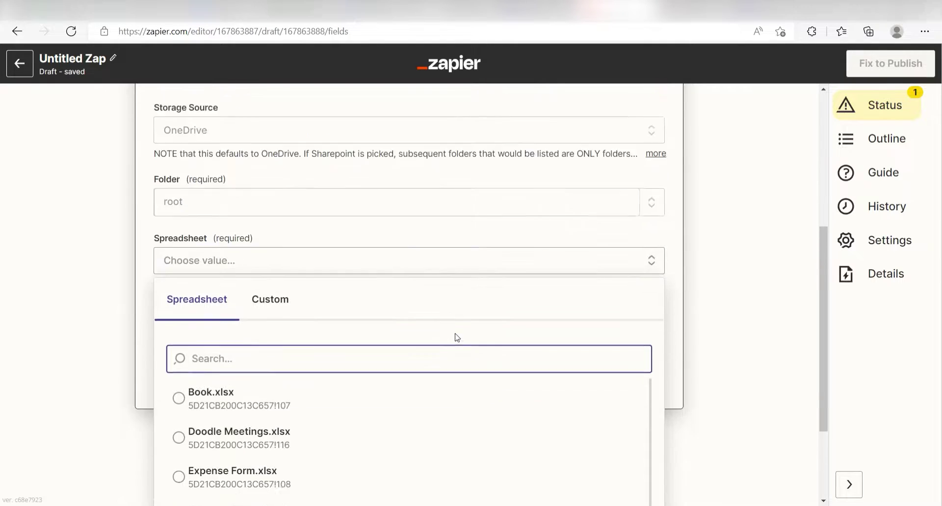
scroll(457, 338, down, 2)
scroll(461, 330, down, 1)
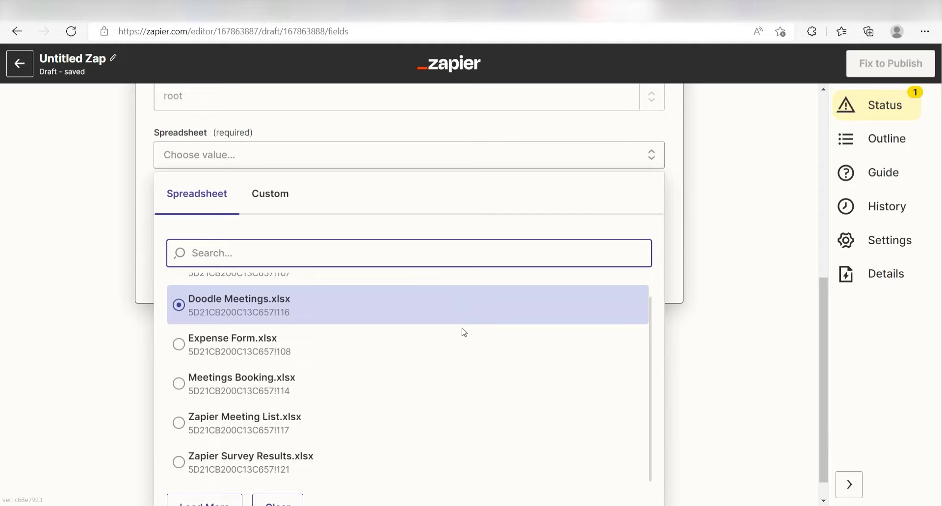
click(324, 471)
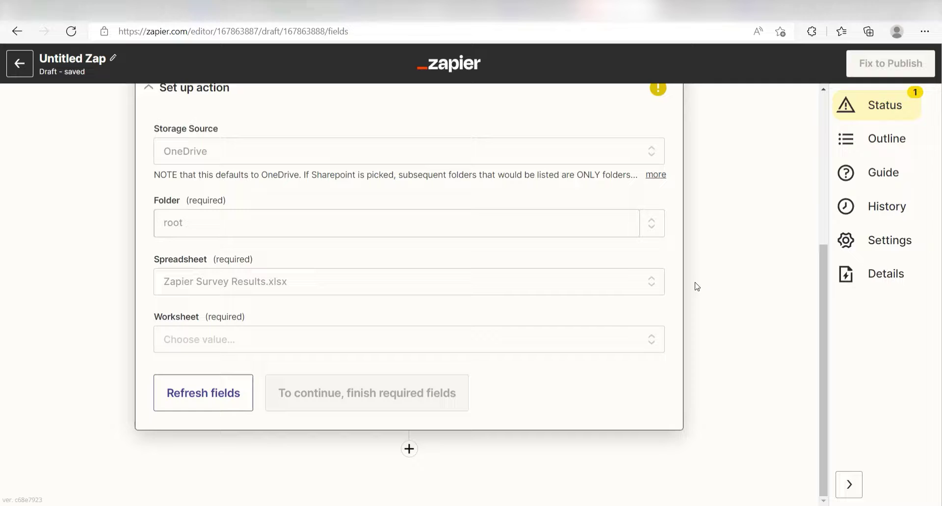
click(533, 347)
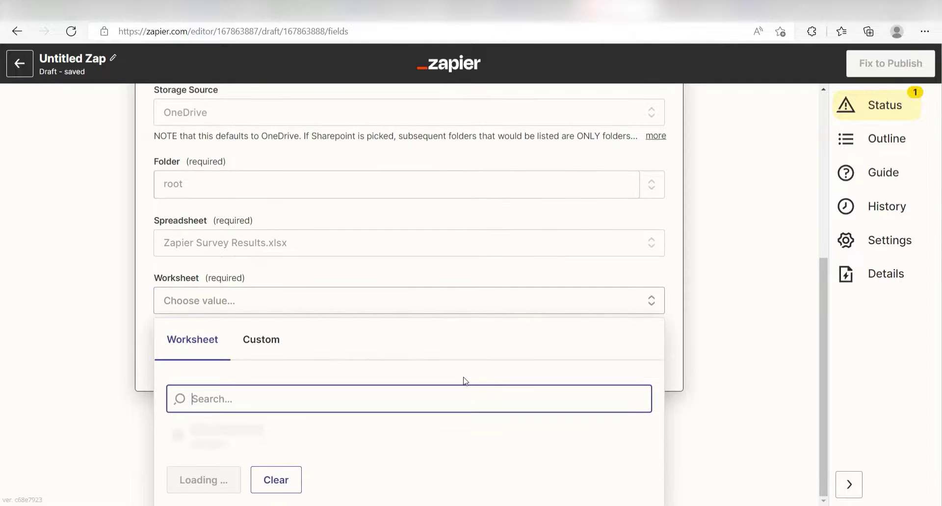
click(417, 430)
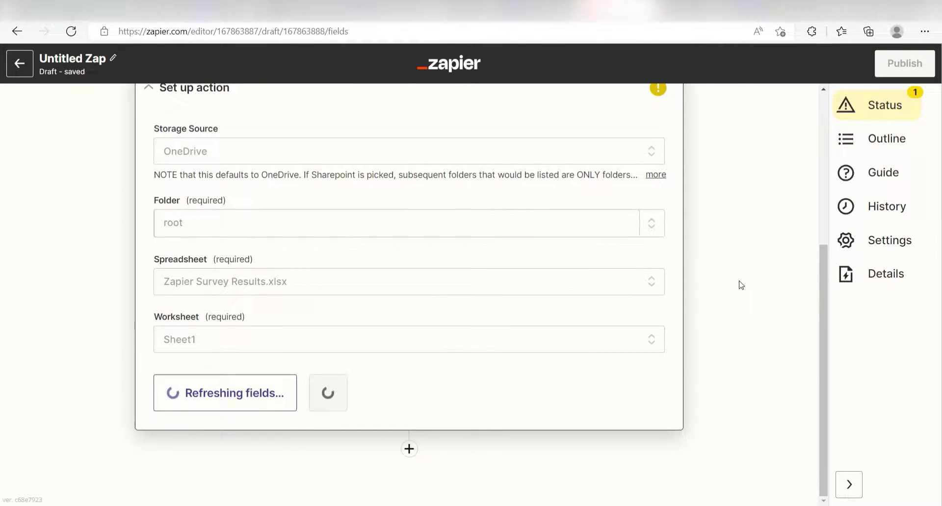
scroll(743, 283, down, 3)
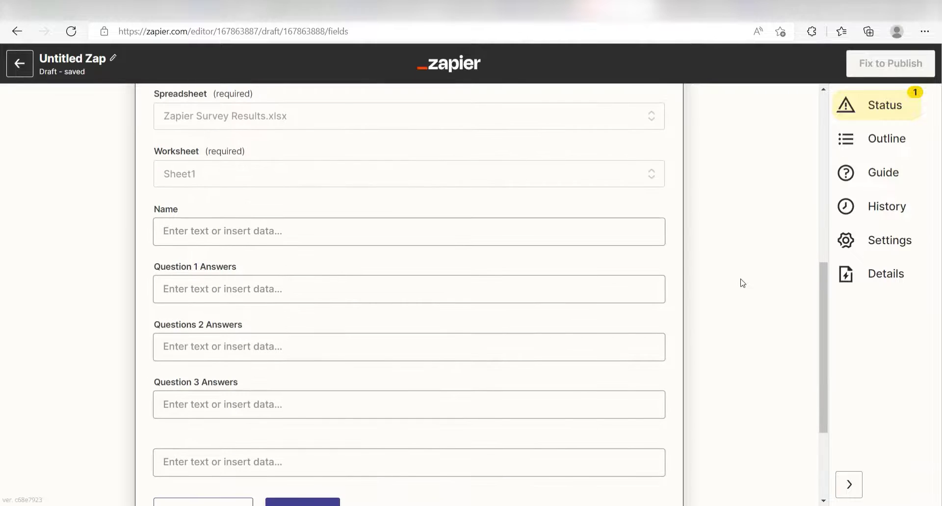
- Fill the Name column with the form's name answer, then move to the Question columns
click(275, 242)
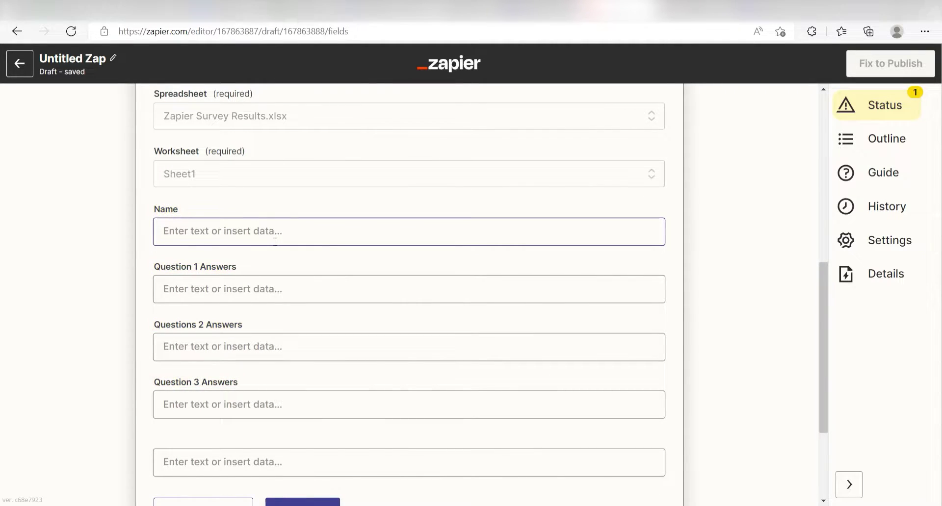
click(310, 436)
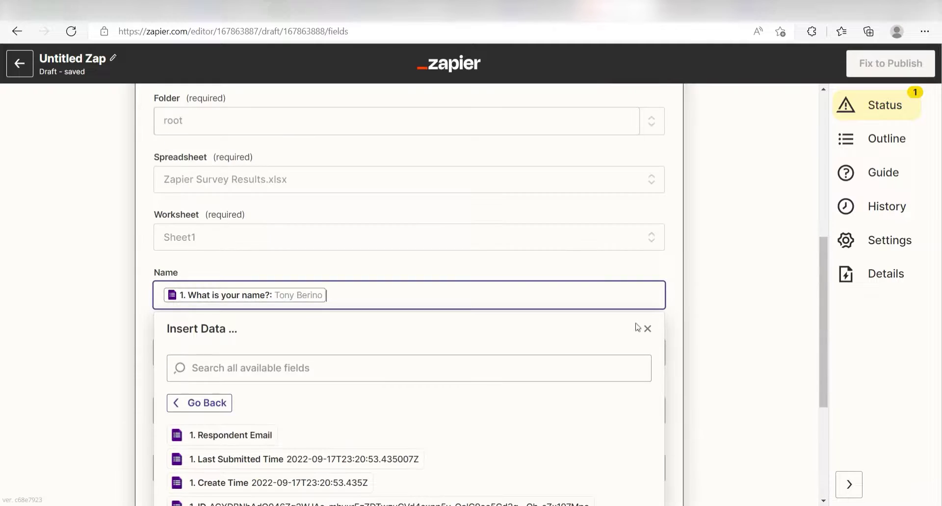
click(735, 267)
scroll(736, 266, down, 1)
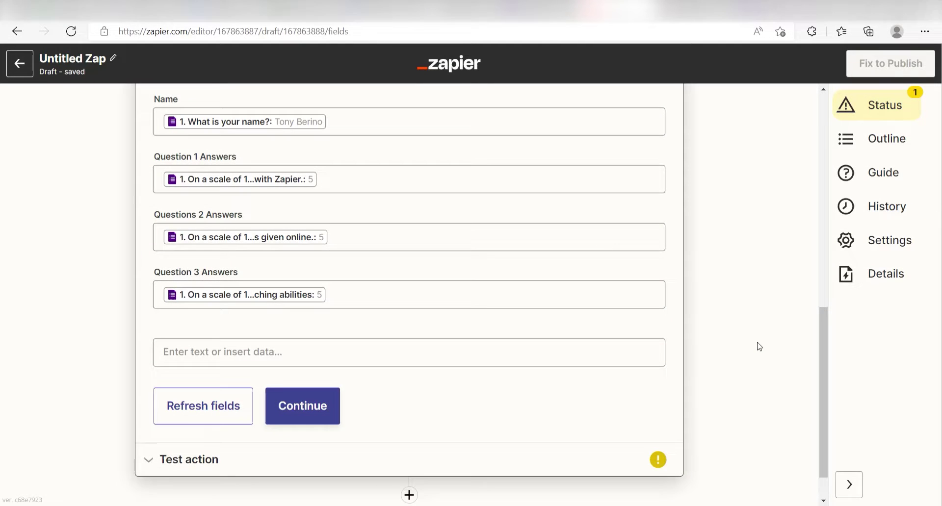
scroll(754, 334, down, 1)
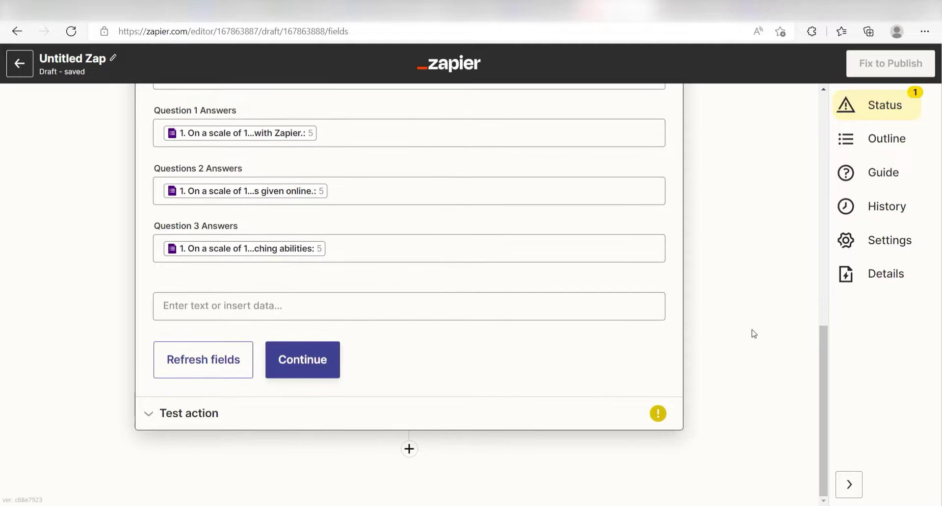
- Test the Add Row action, sending a sample respondent's row with scores 5, 5, 5 to Excel
click(305, 360)
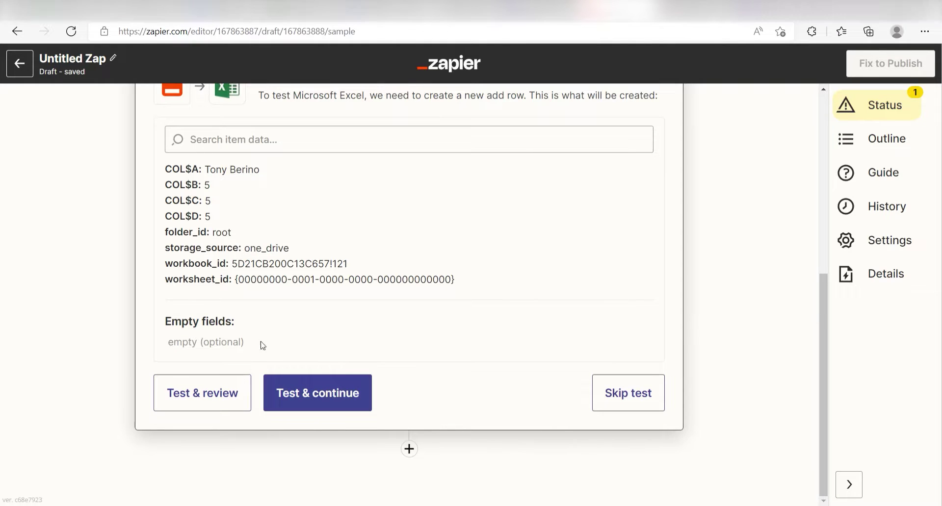
click(221, 394)
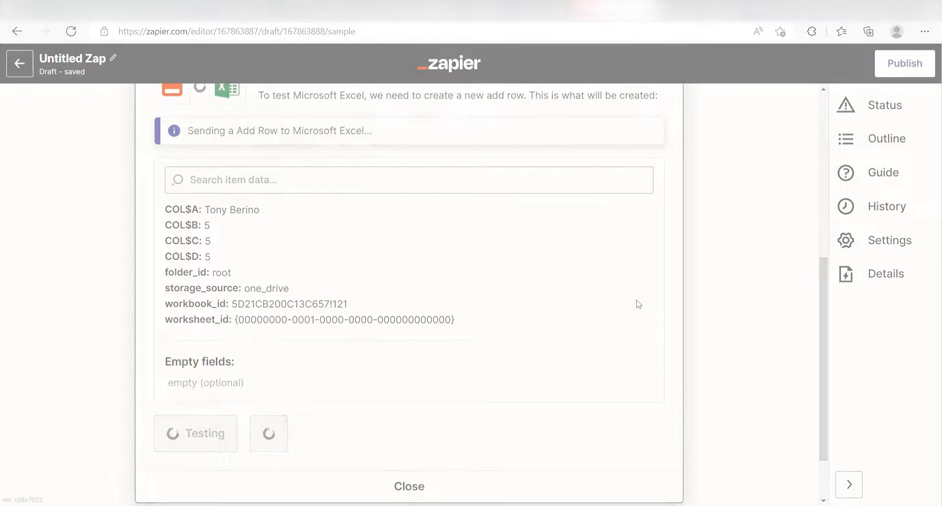